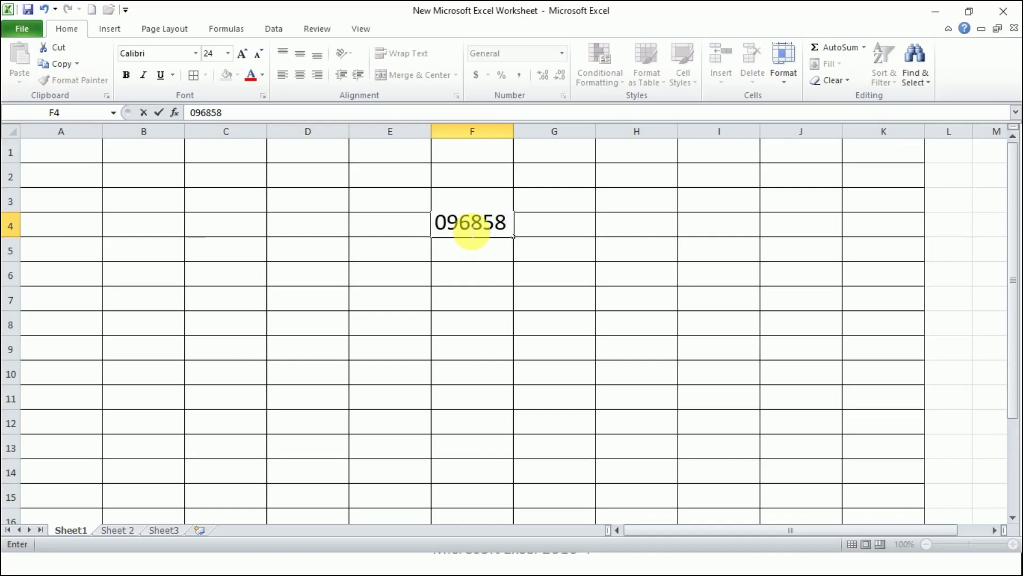
- Re-enter F4 as '058395 so its leading zero is kept as text
key("Return")
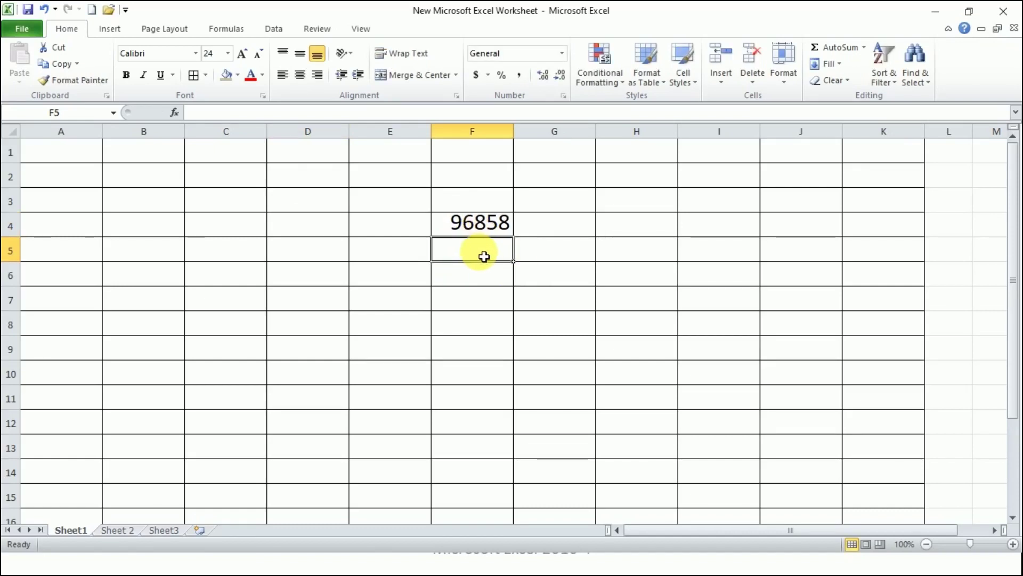
left_click(455, 222)
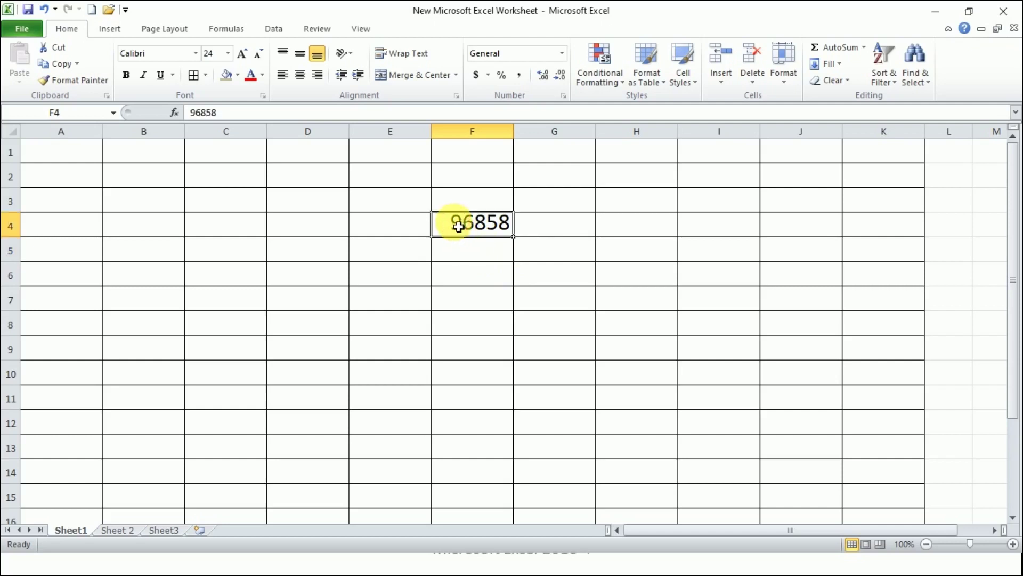
type("05839")
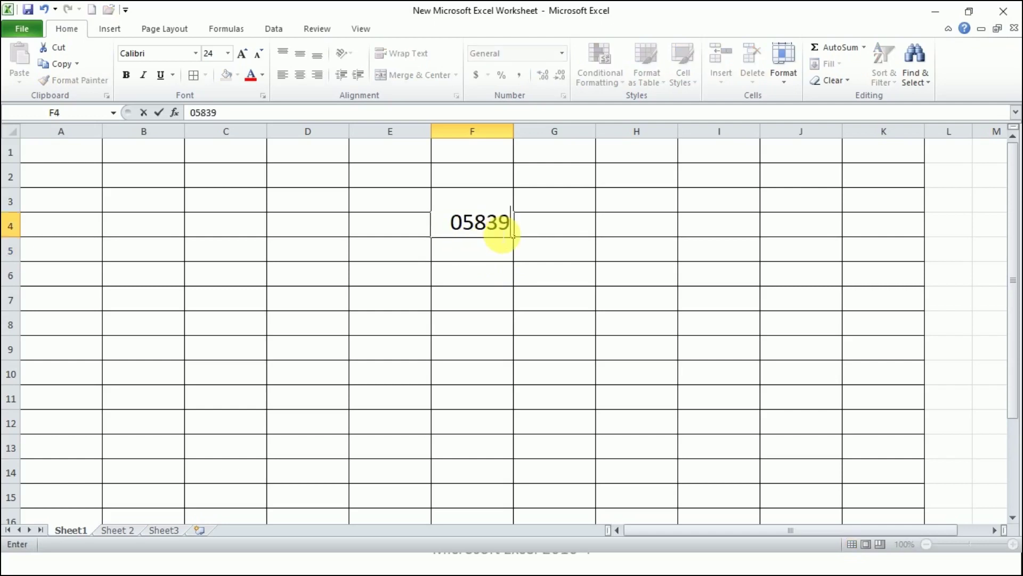
type("5")
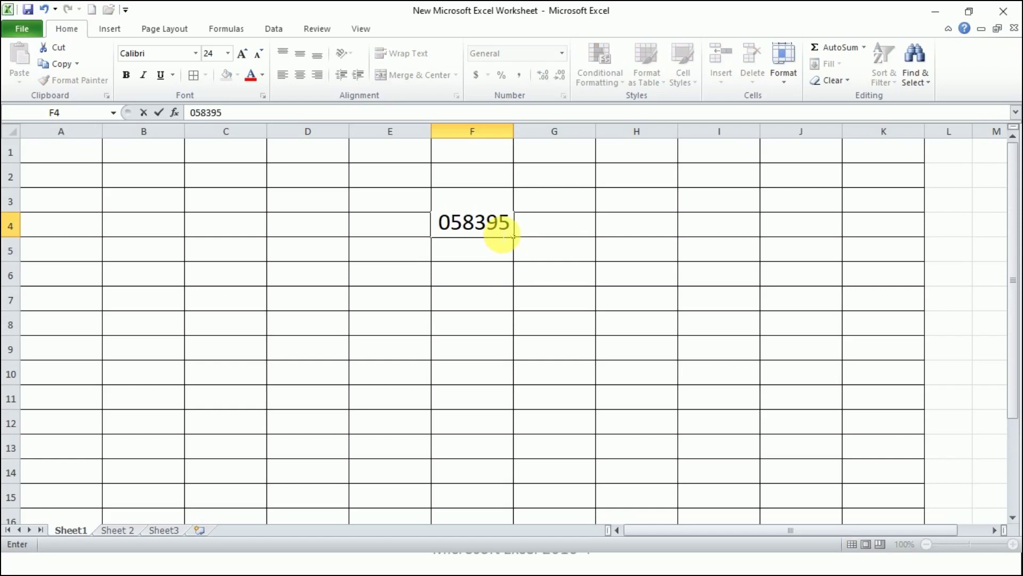
left_click(447, 222)
type("'")
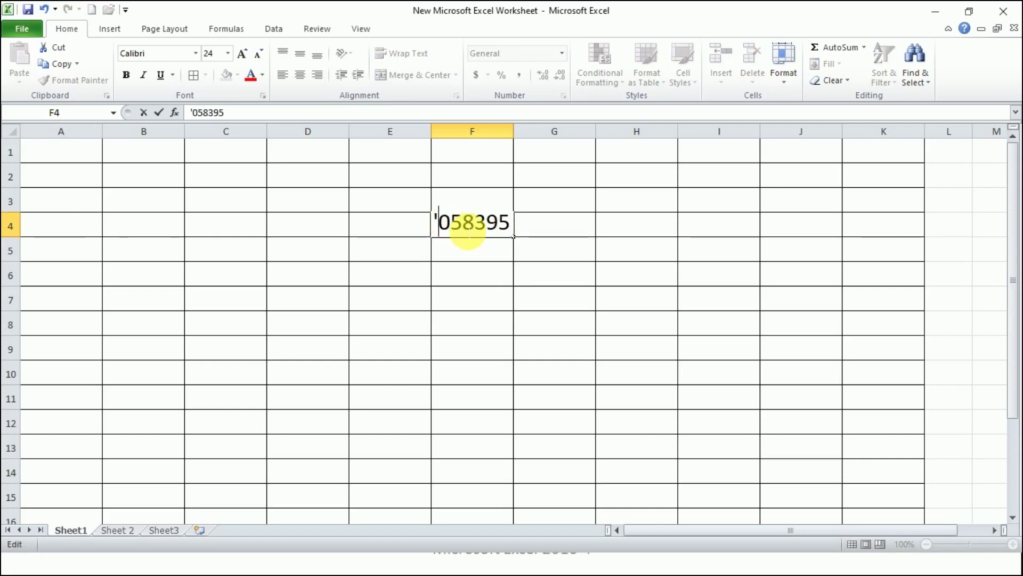
left_click(484, 260)
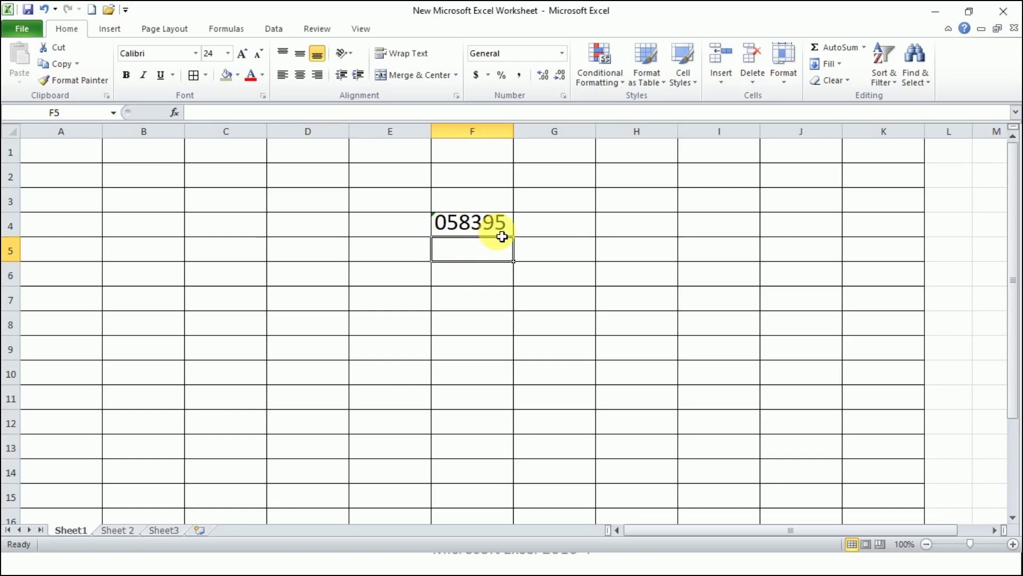
left_click(540, 228)
- Enter 800 in cell G4
type("89")
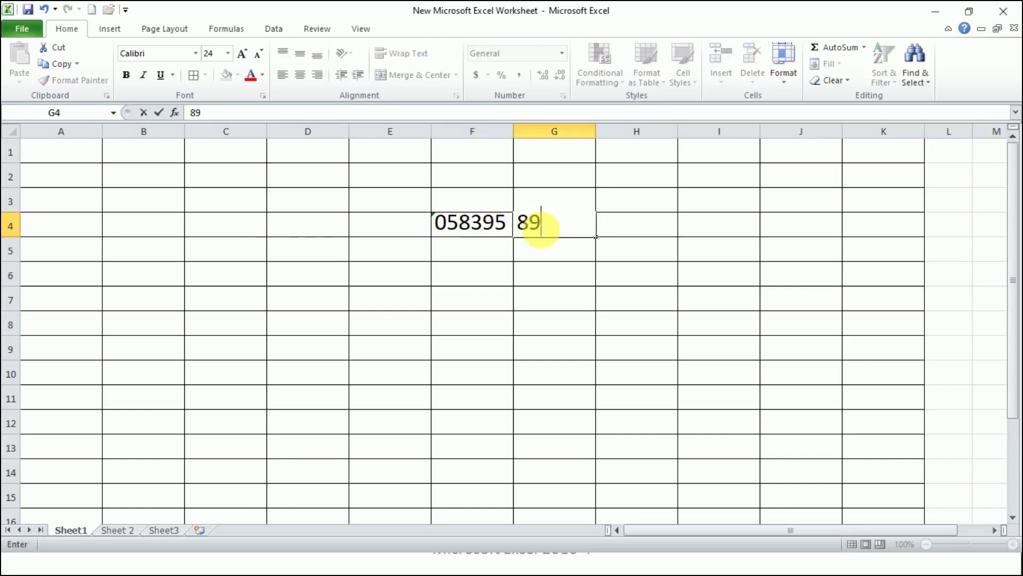
key("BackSpace")
type("00")
left_click(623, 229)
- Select F4:H4 and apply AutoSum Sum, putting the row total 800 in H4
left_click_drag(493, 228, 633, 227)
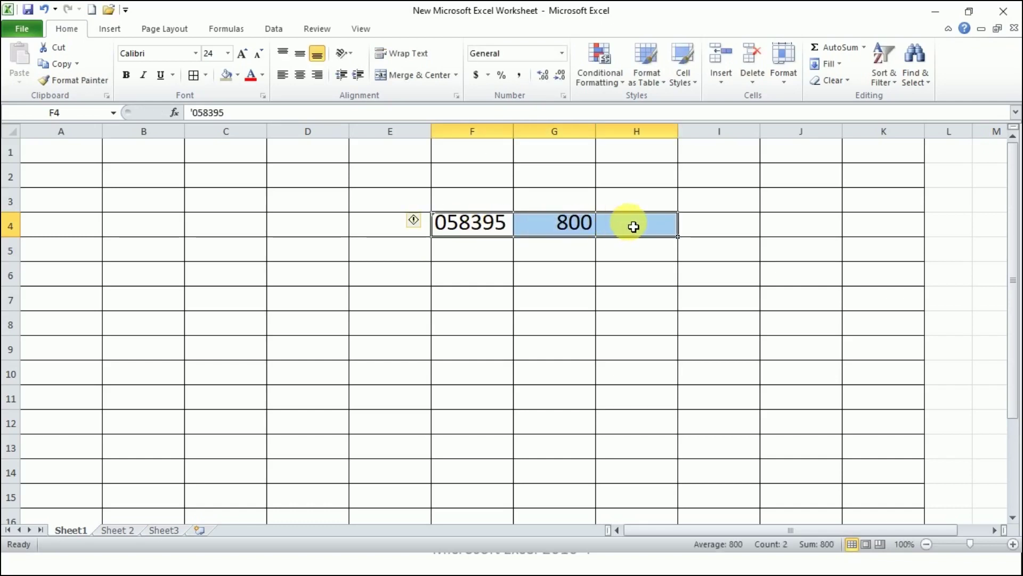
left_click(864, 46)
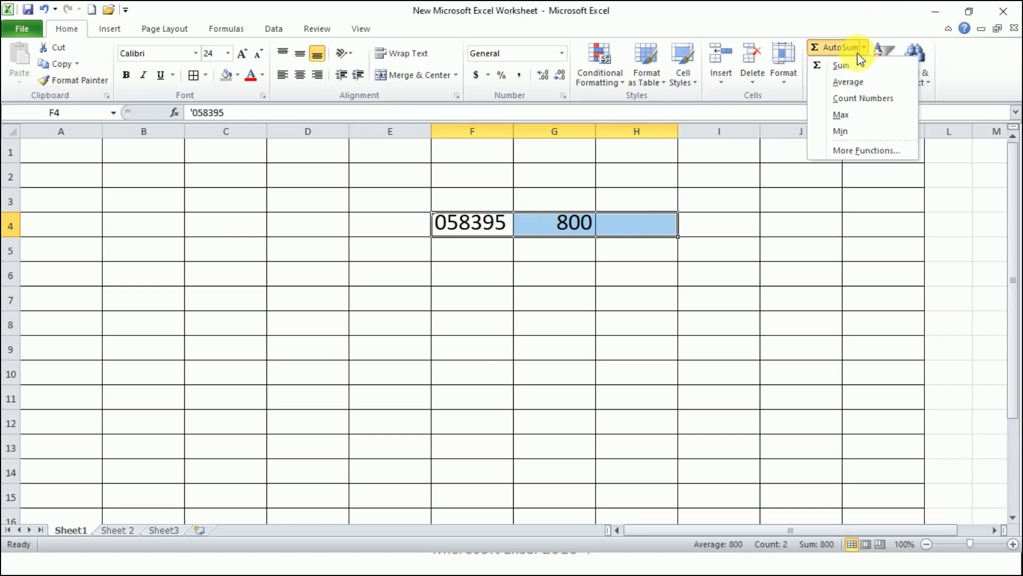
left_click(847, 67)
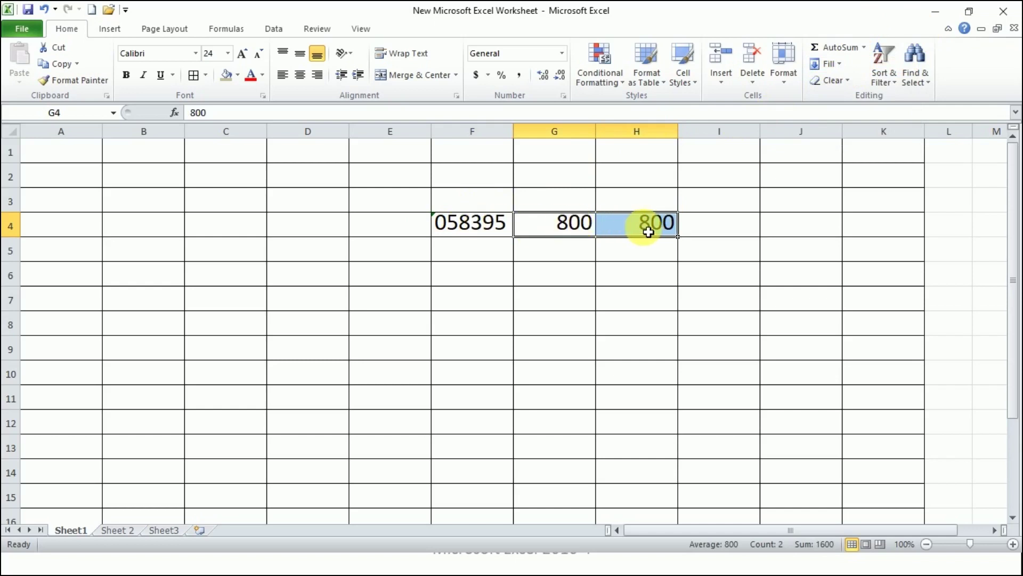
left_click(481, 232)
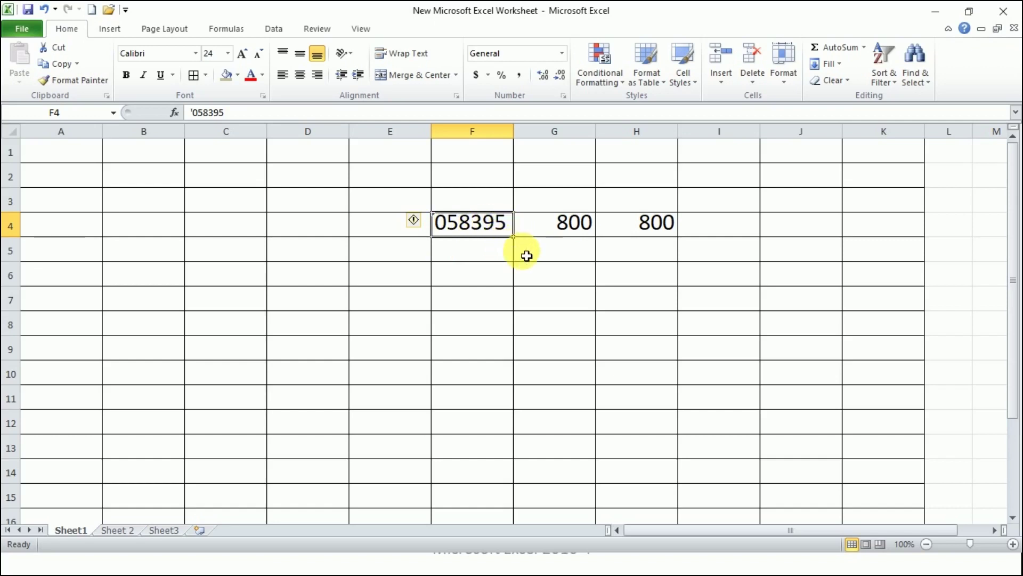
- Clear H4's total and replace it with the formula =F4+G4
left_click(647, 229)
key("Delete")
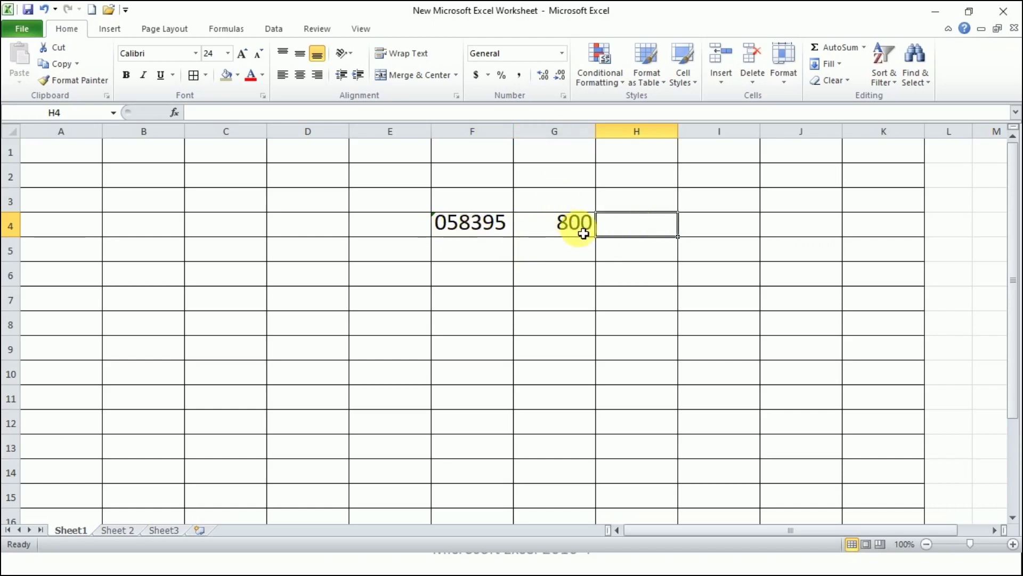
type("=")
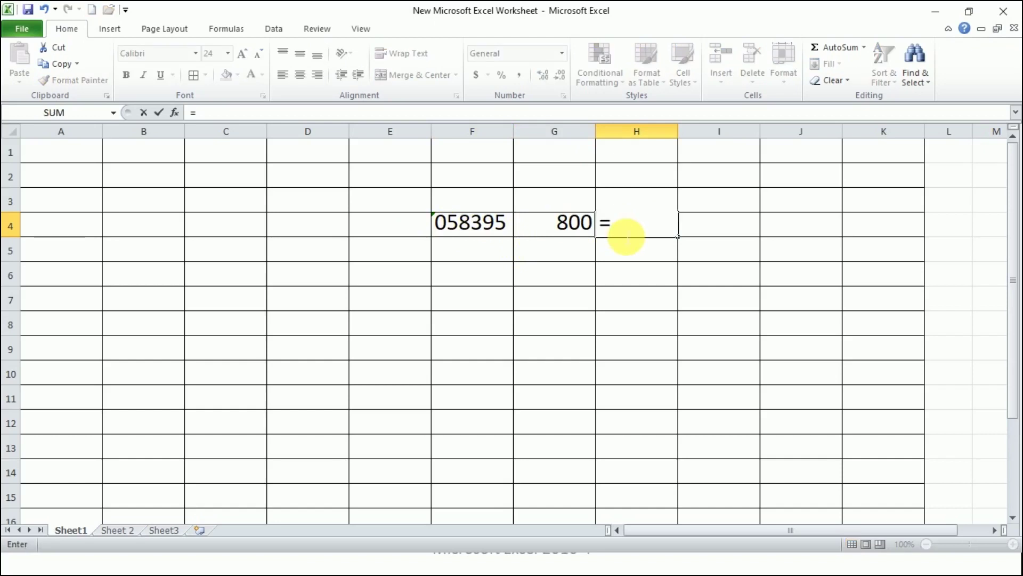
type("F4+")
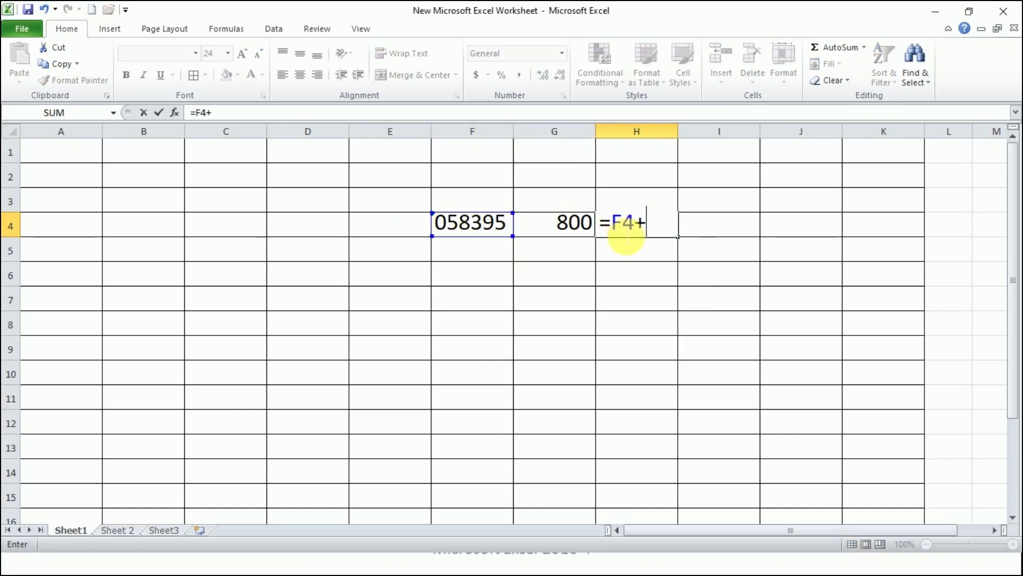
type("G4")
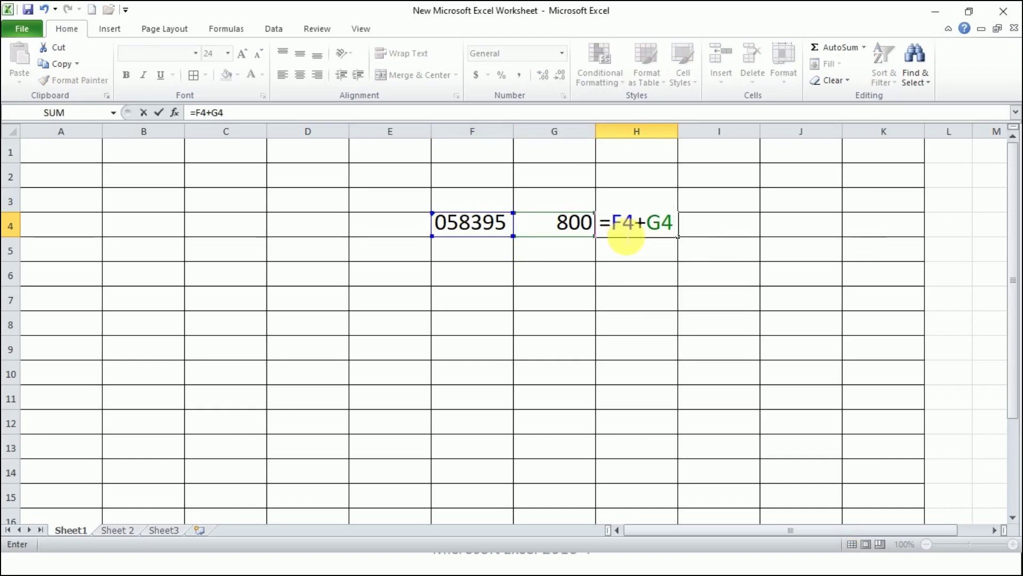
key("Return")
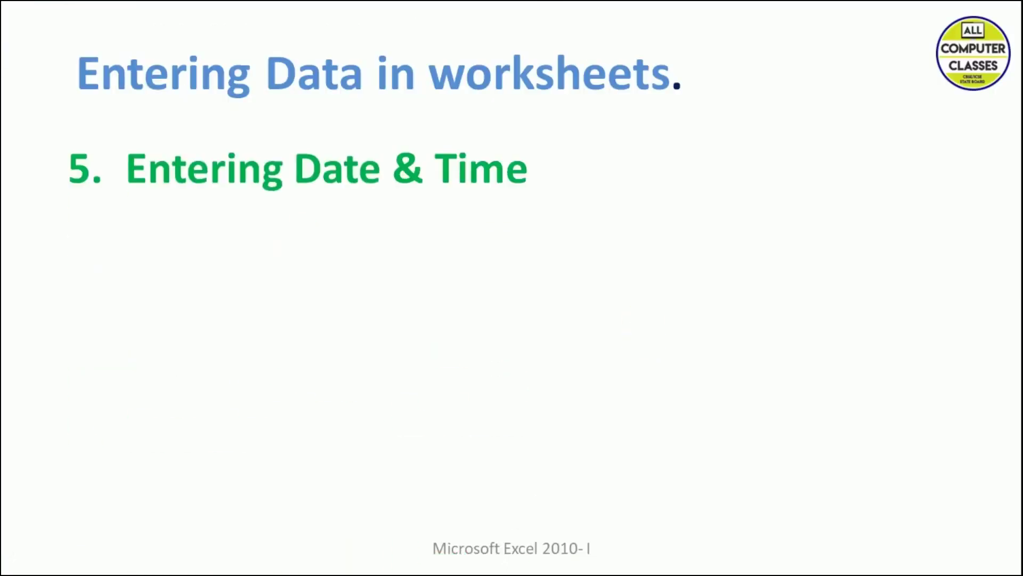
- Reveal the date-and-time bullets, then the 'Editing the cell content' slide's two editing methods
key("Right")
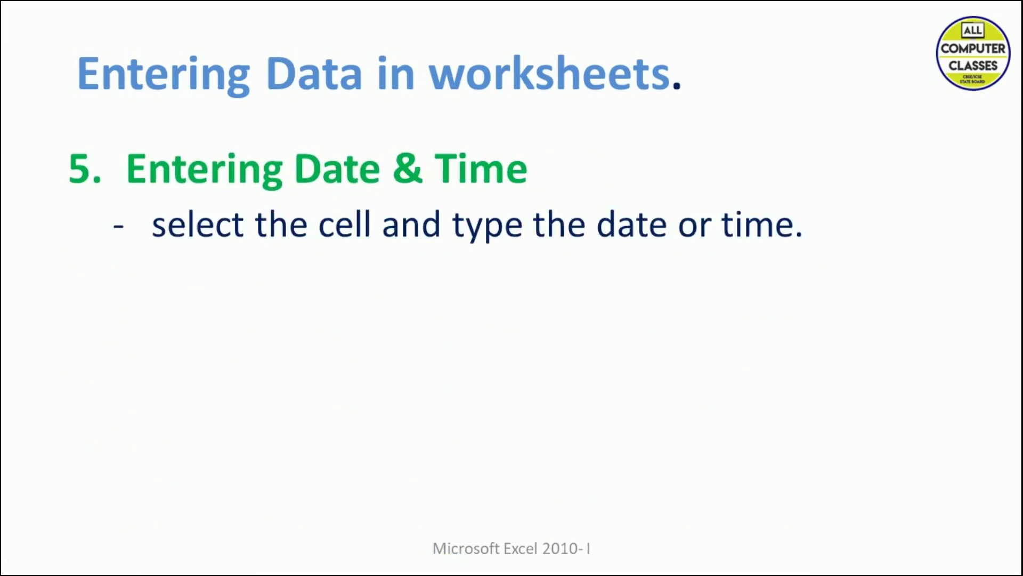
key("Right")
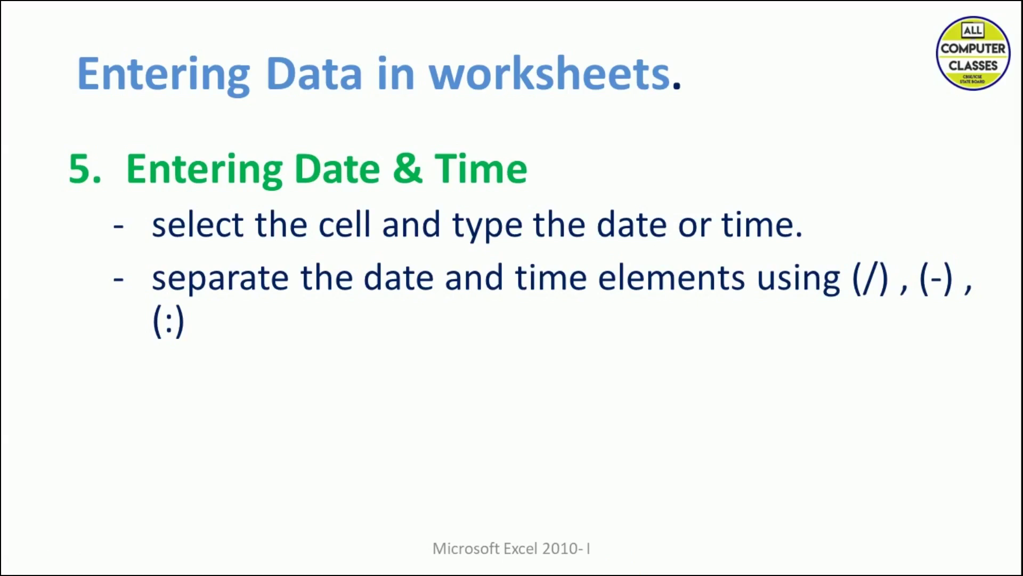
key("Right")
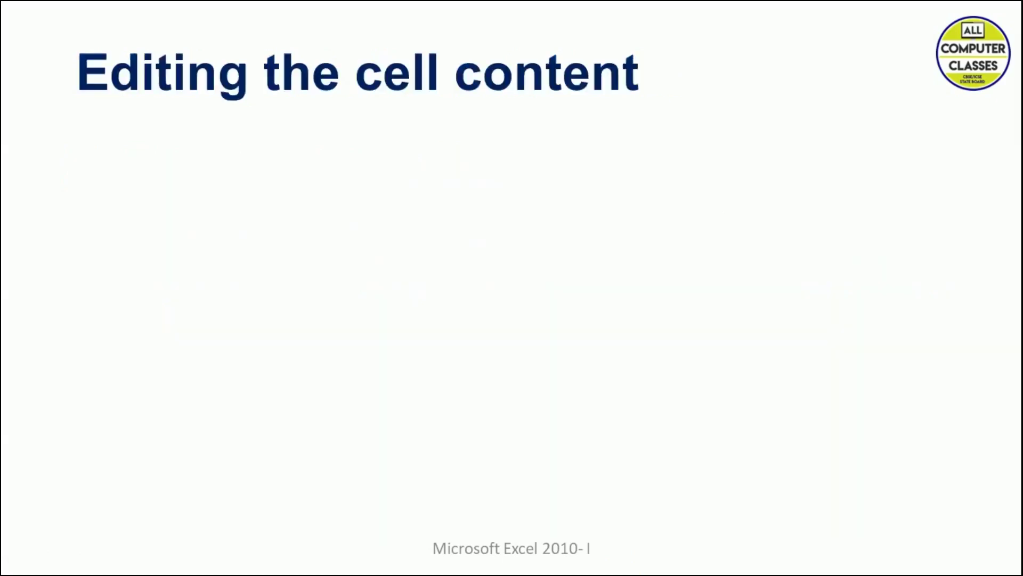
key("Right")
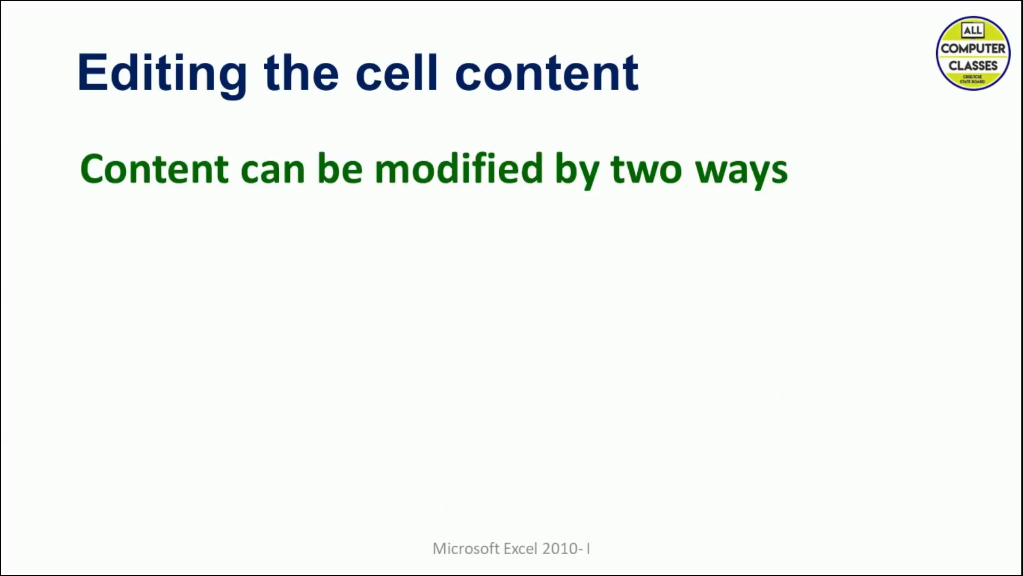
key("Right")
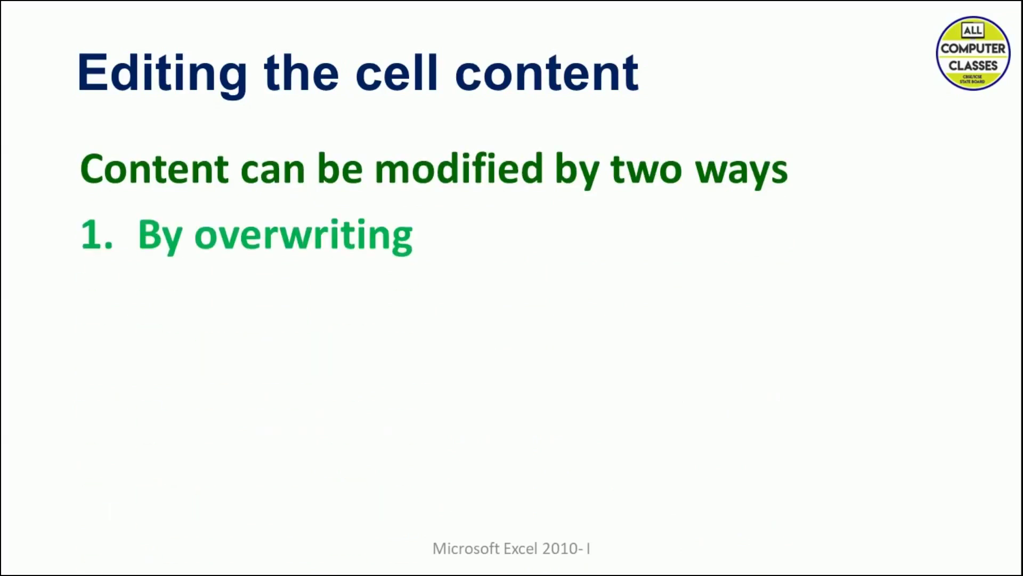
key("Right")
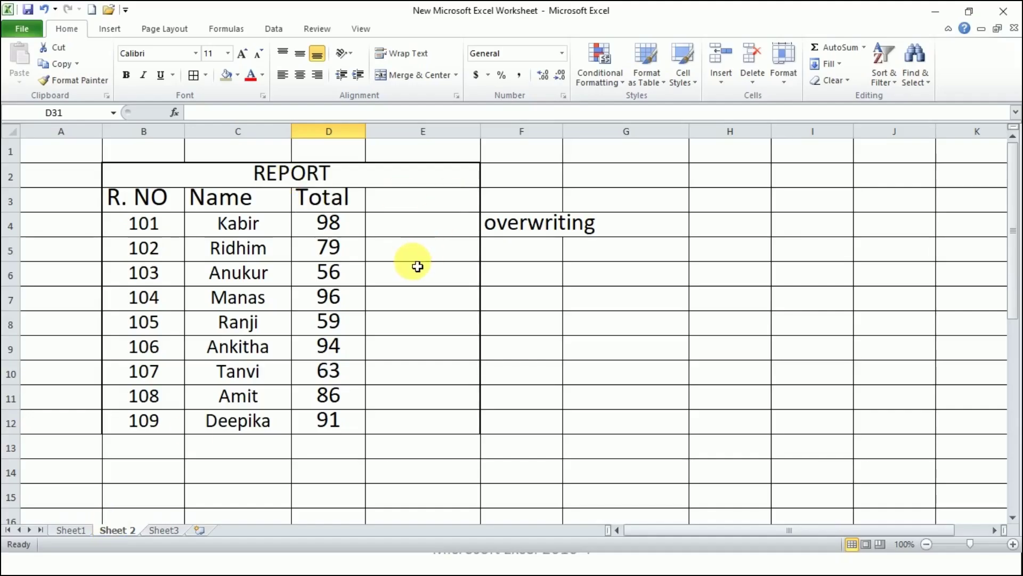
- Overwrite the 98 in D4 with 89
left_click(348, 224)
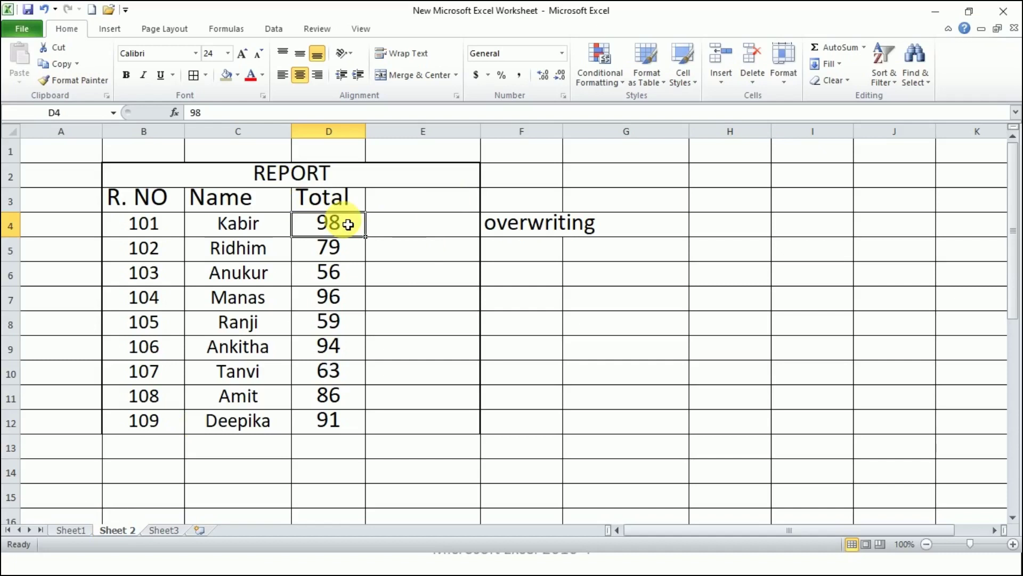
type("89")
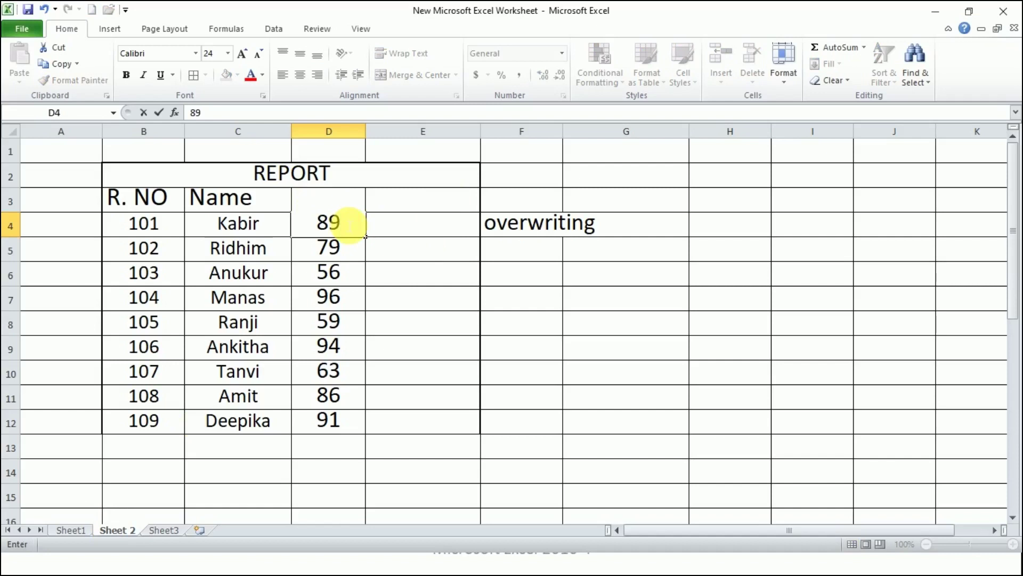
key("Return")
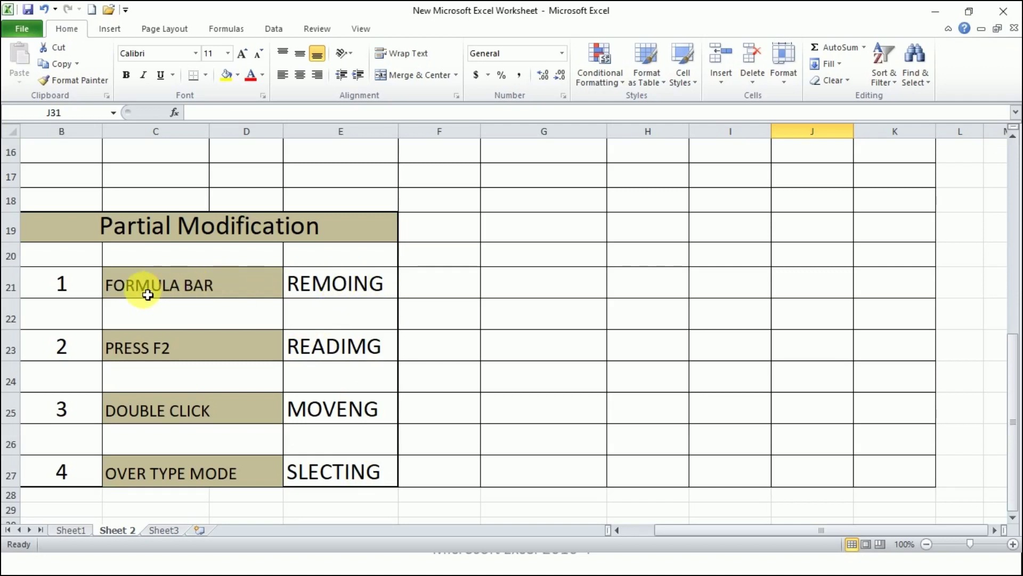
- Insert a V after REMO in E21 through the formula bar, making REMOVING
left_click(340, 287)
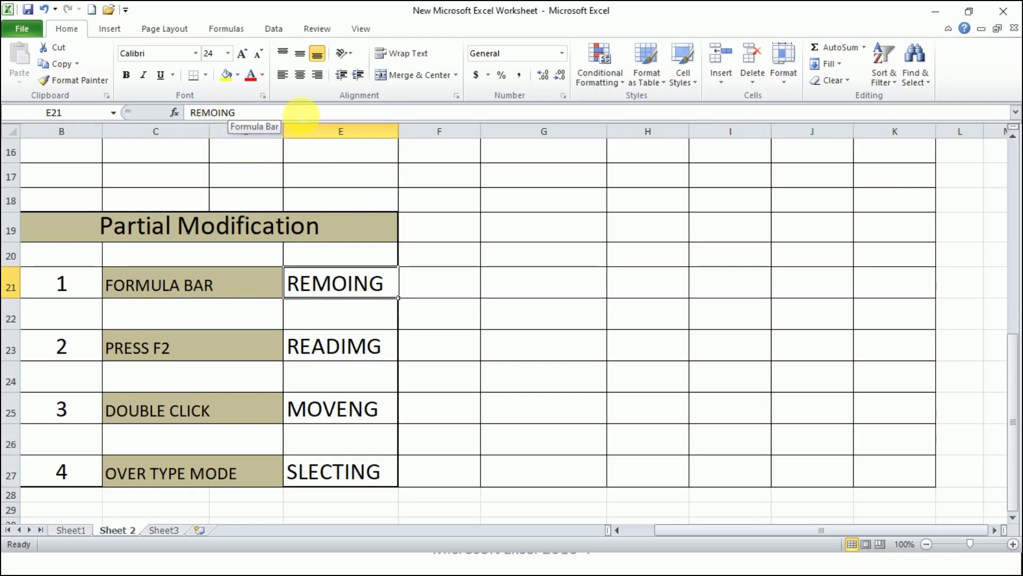
left_click(228, 113)
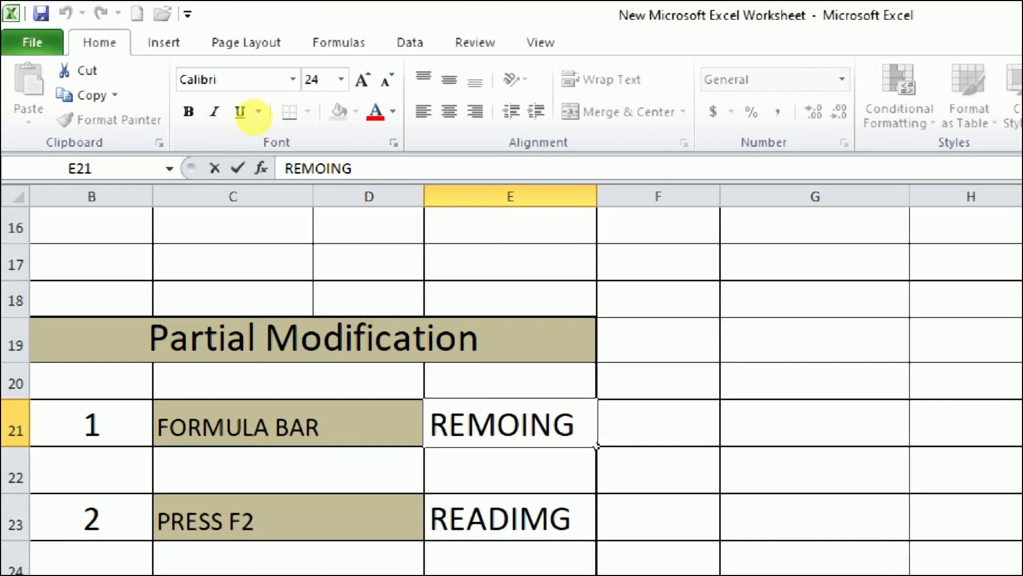
type("V")
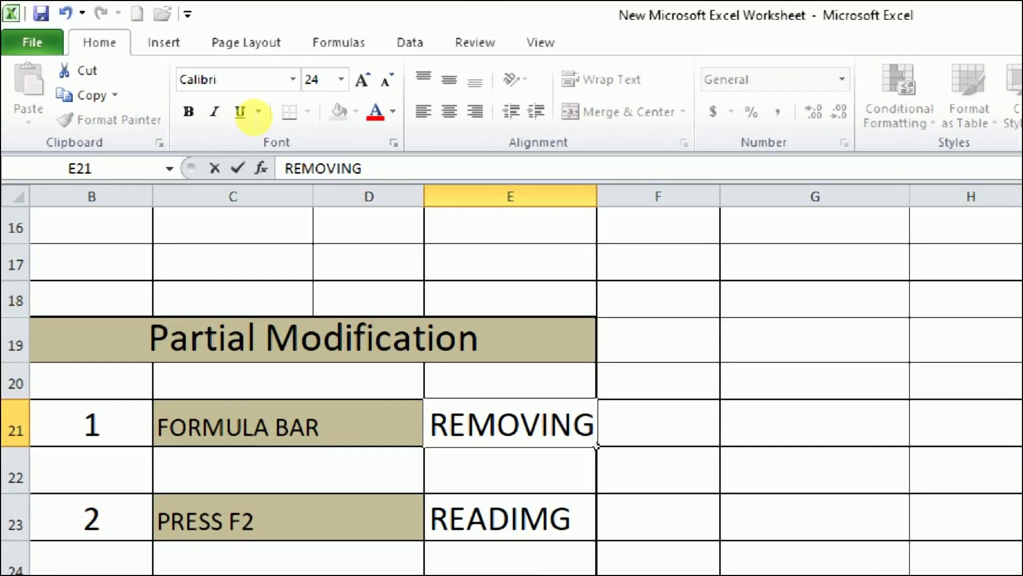
key("End")
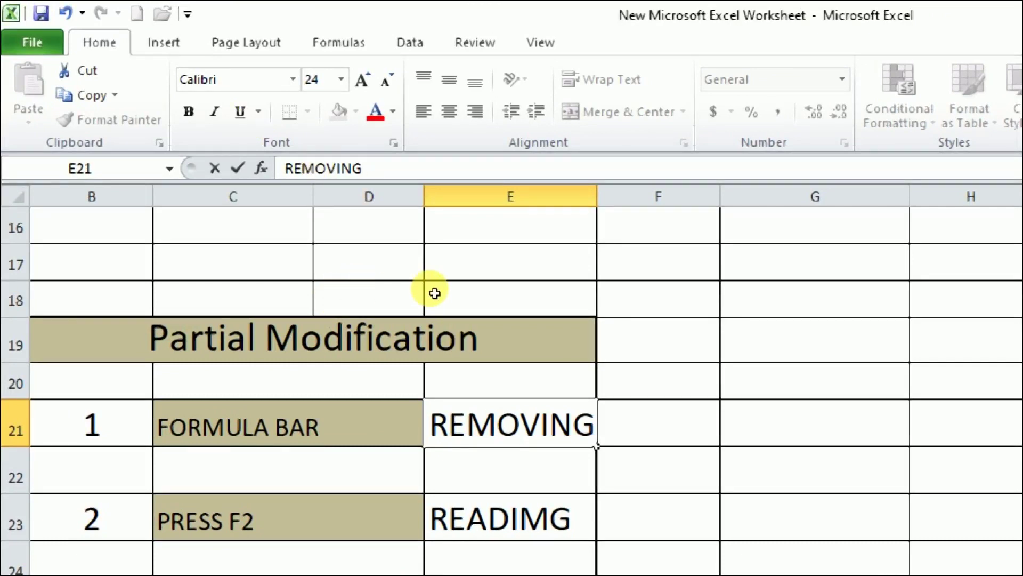
key("Return")
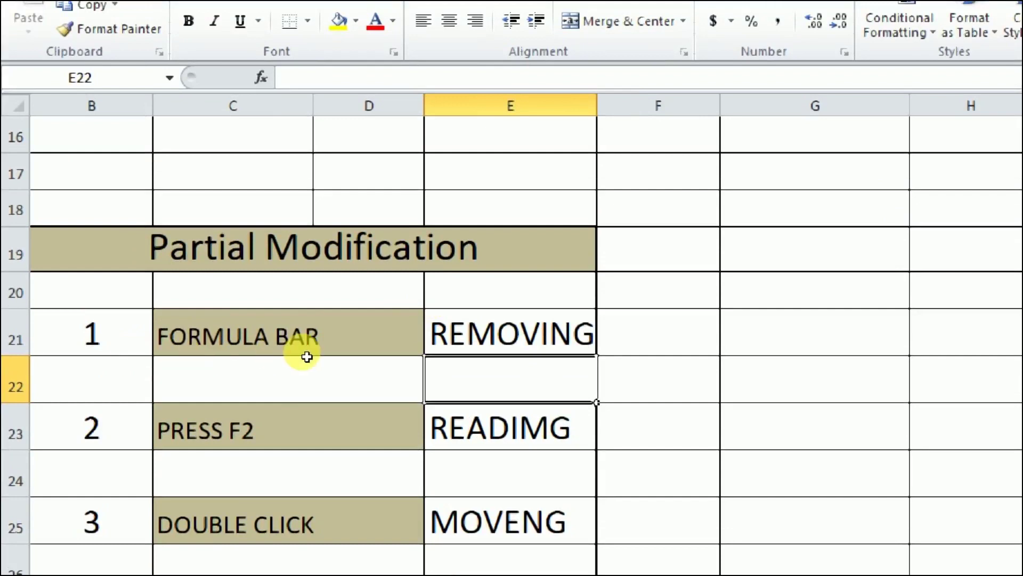
- In E23, replace the M of READIMG with N to read READING
key("Down")
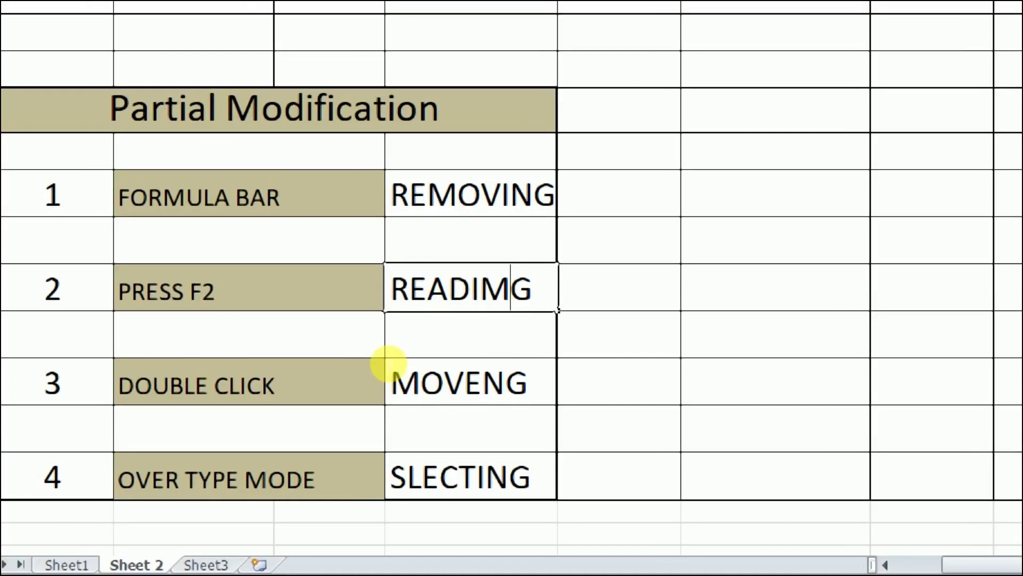
key("BackSpace")
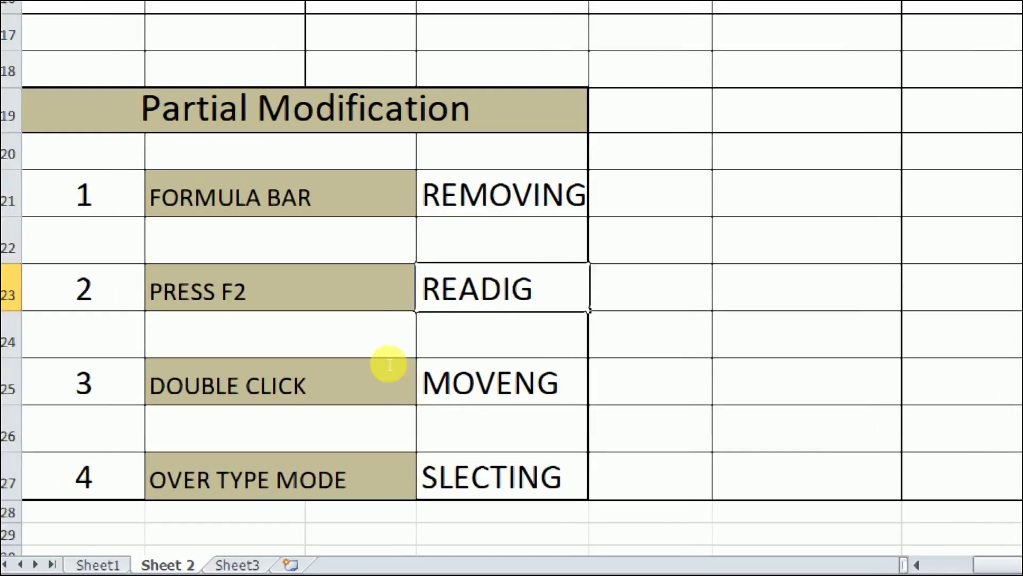
type("N")
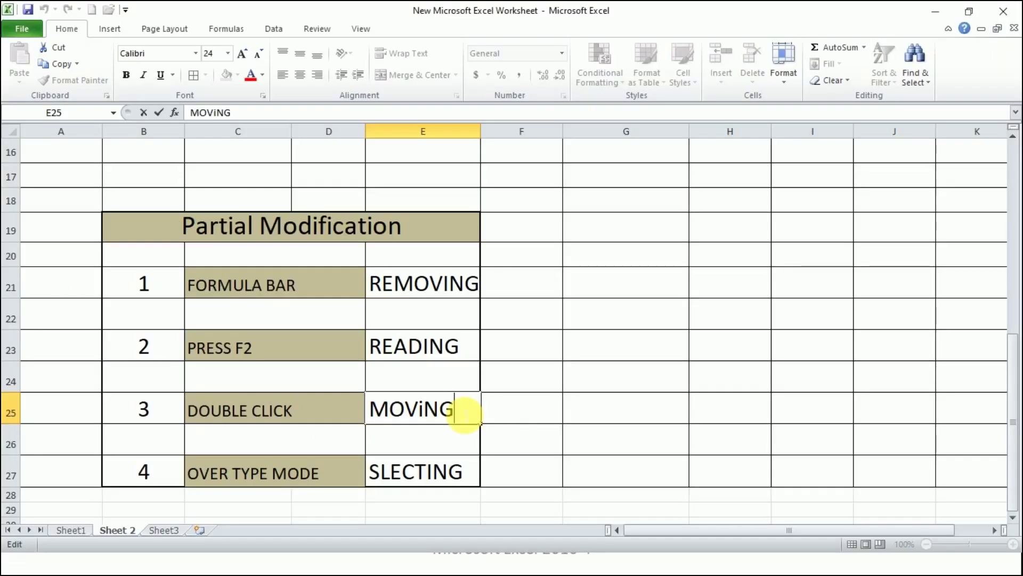
- Edit E25 in-cell, replacing the stray E in MOVENG with I to read MOVING
key("Left")
key("Left")
key("Left")
key("Right")
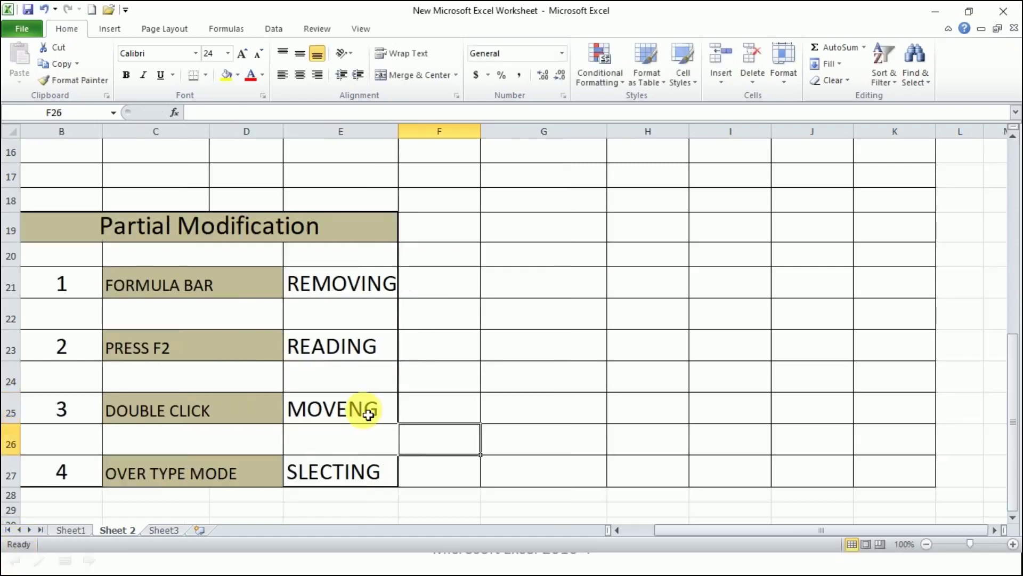
double_click(366, 409)
key("Left")
key("Left")
key("Right")
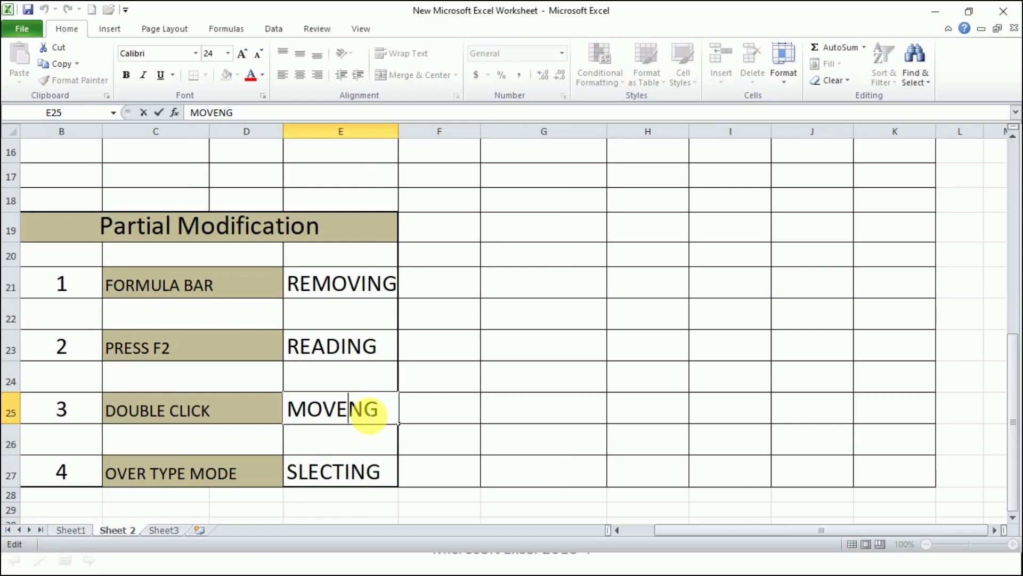
key("BackSpace")
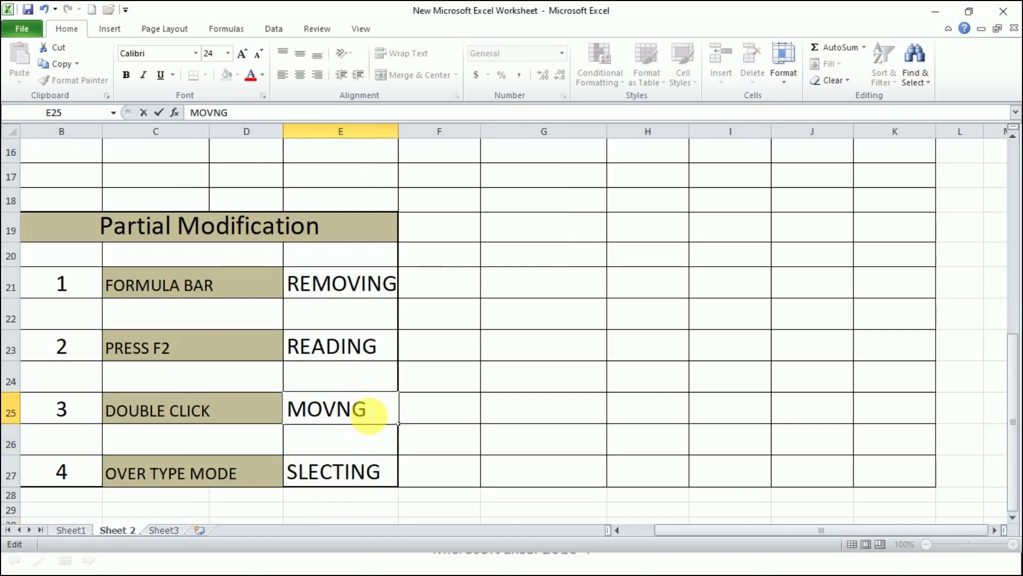
type("I")
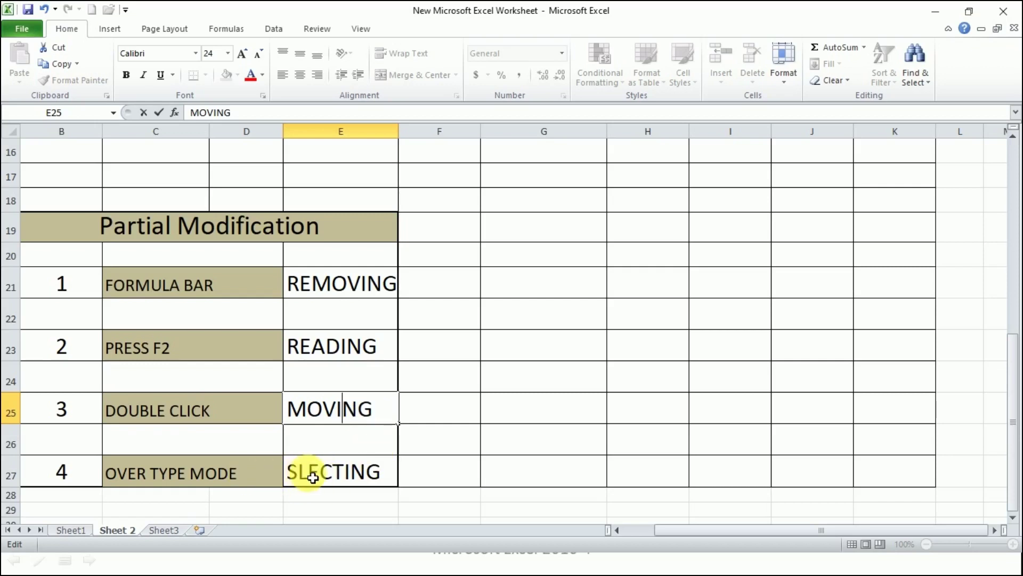
- Use overtype mode in E27 to replace the leading S with E, giving ELECTING
double_click(393, 476)
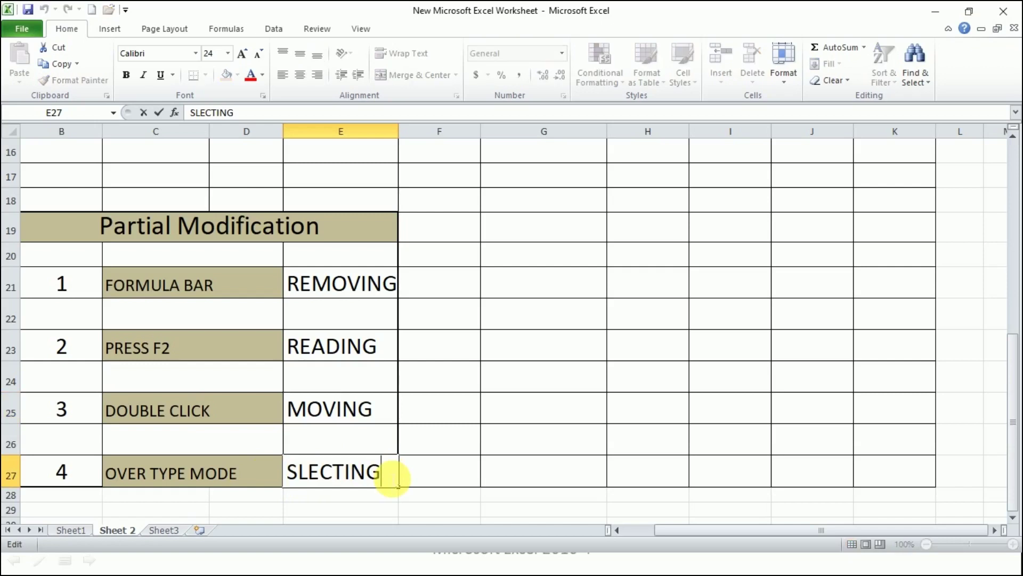
left_click(367, 475)
key("Insert")
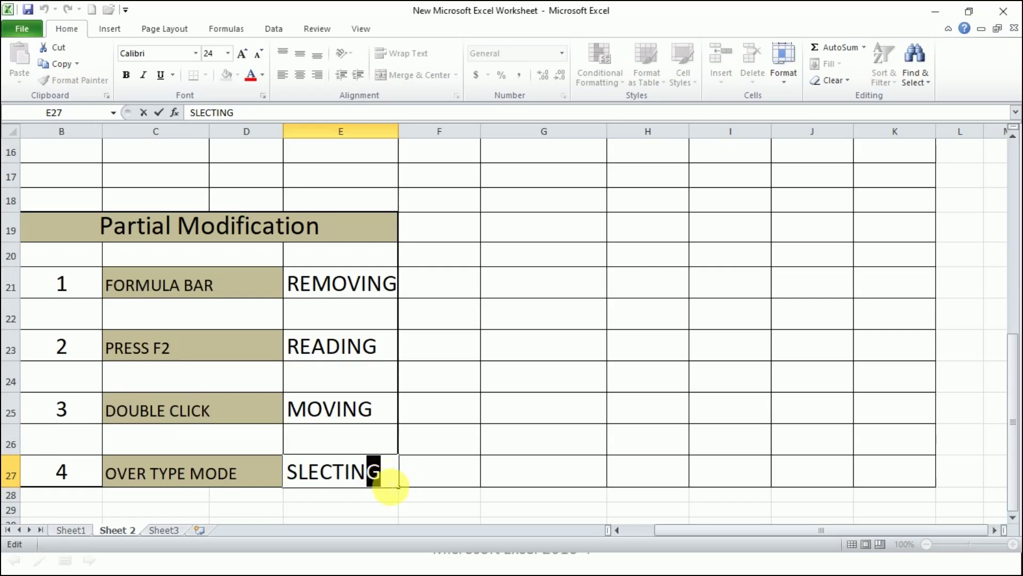
key("Home")
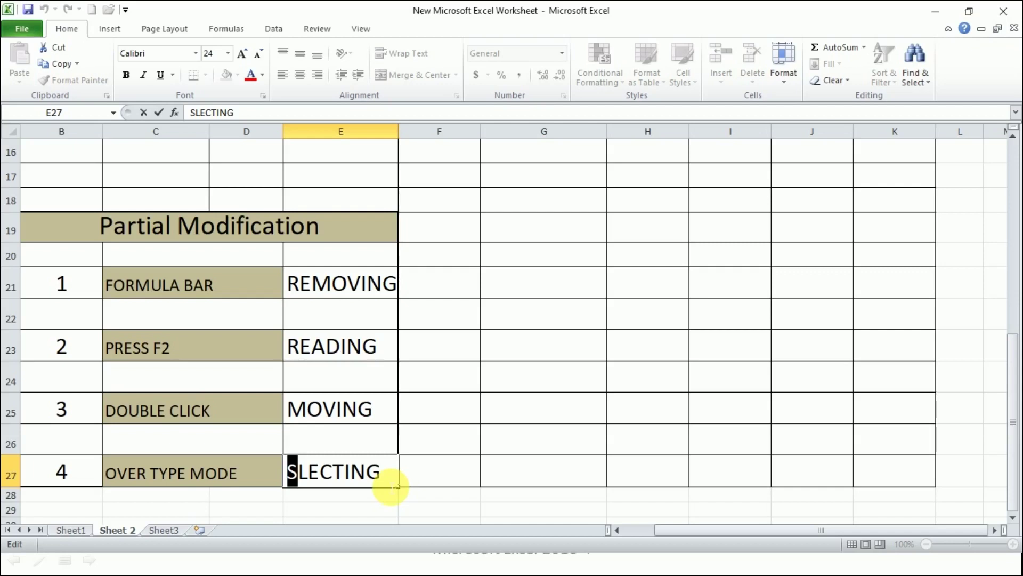
type("E")
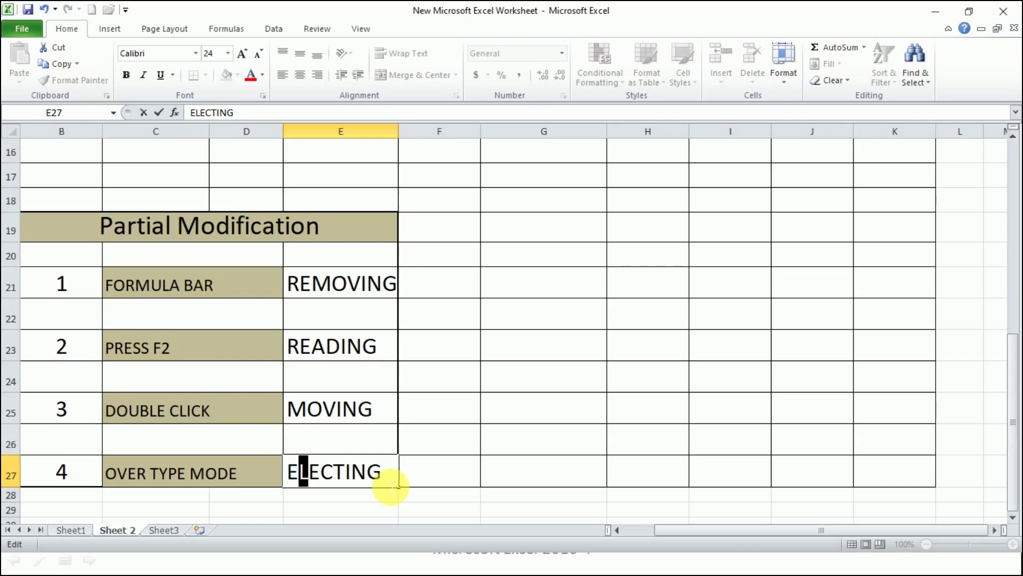
key("Return")
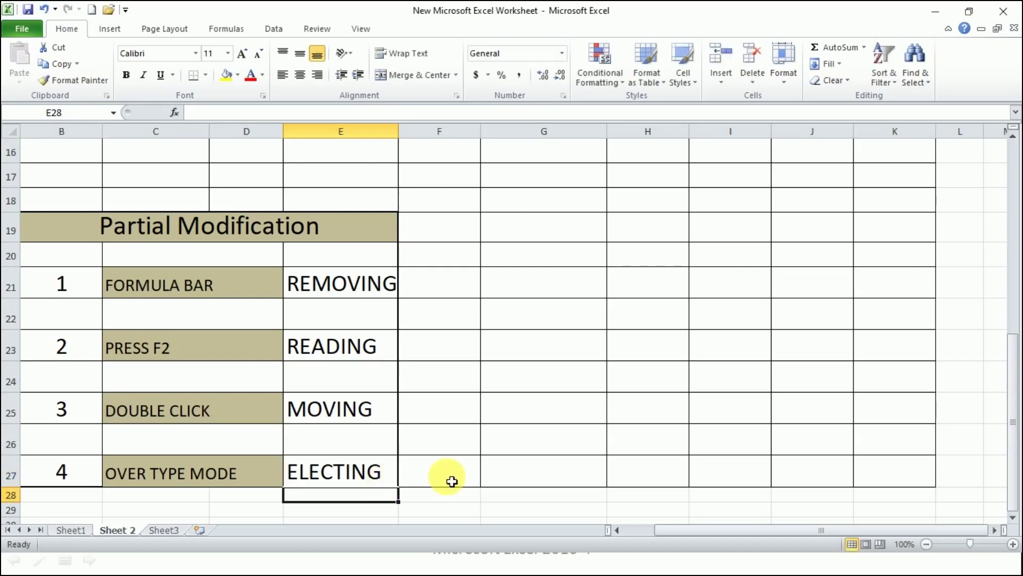
key("Up")
key("Up")
key("Up")
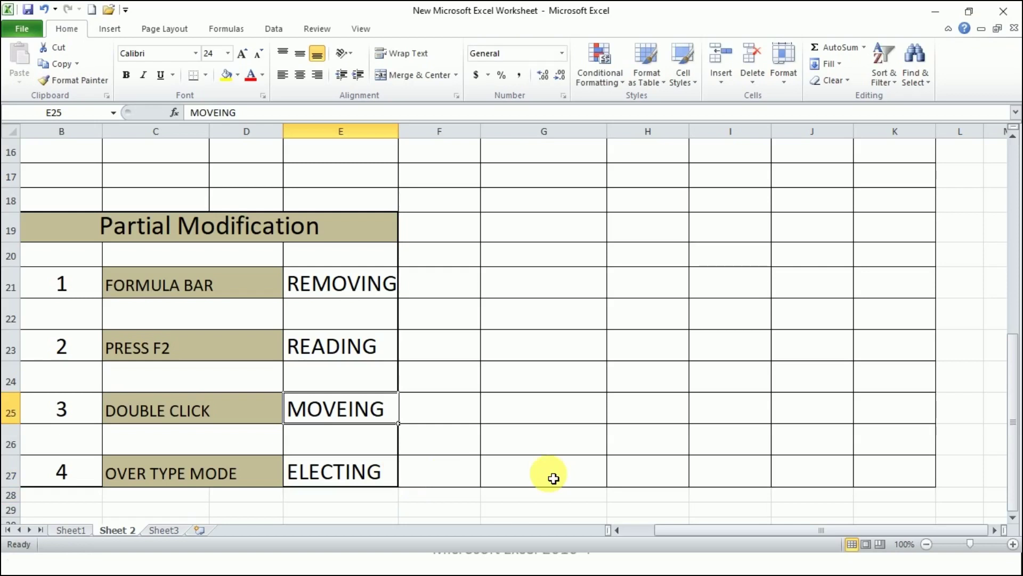